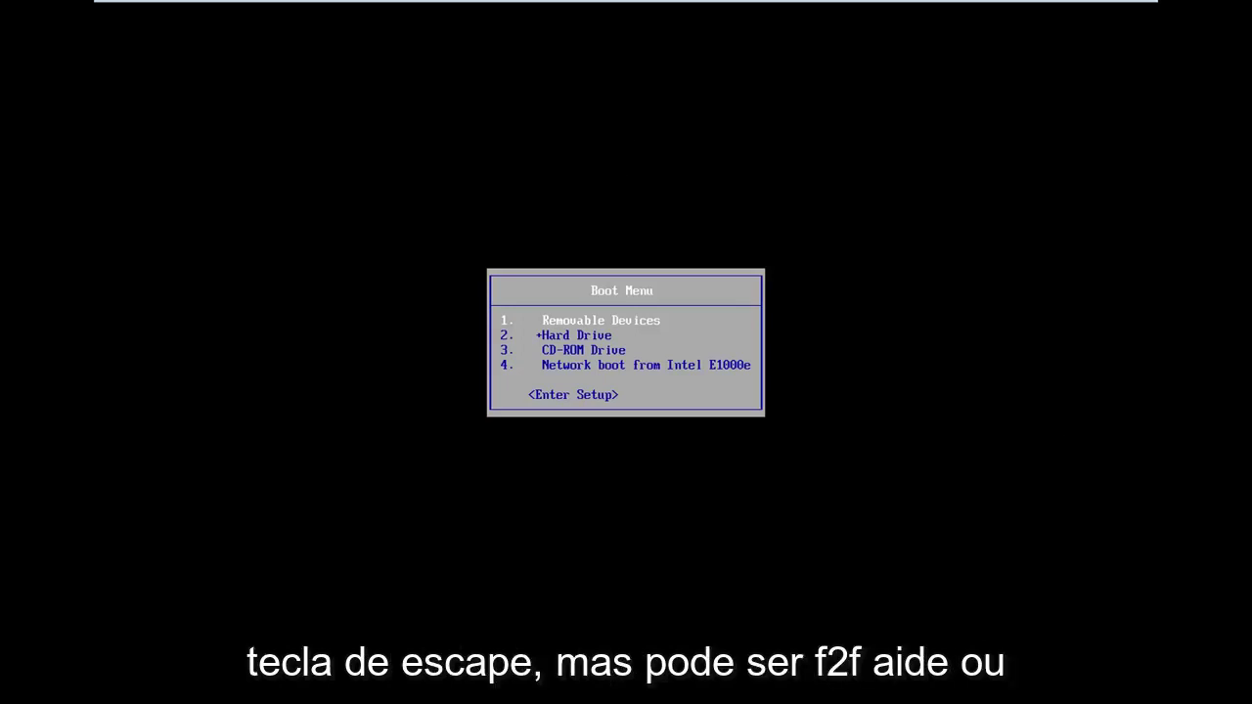
Select CD-ROM Drive in the VMware Boot Menu and boot from it
key("Down")
key("Down")
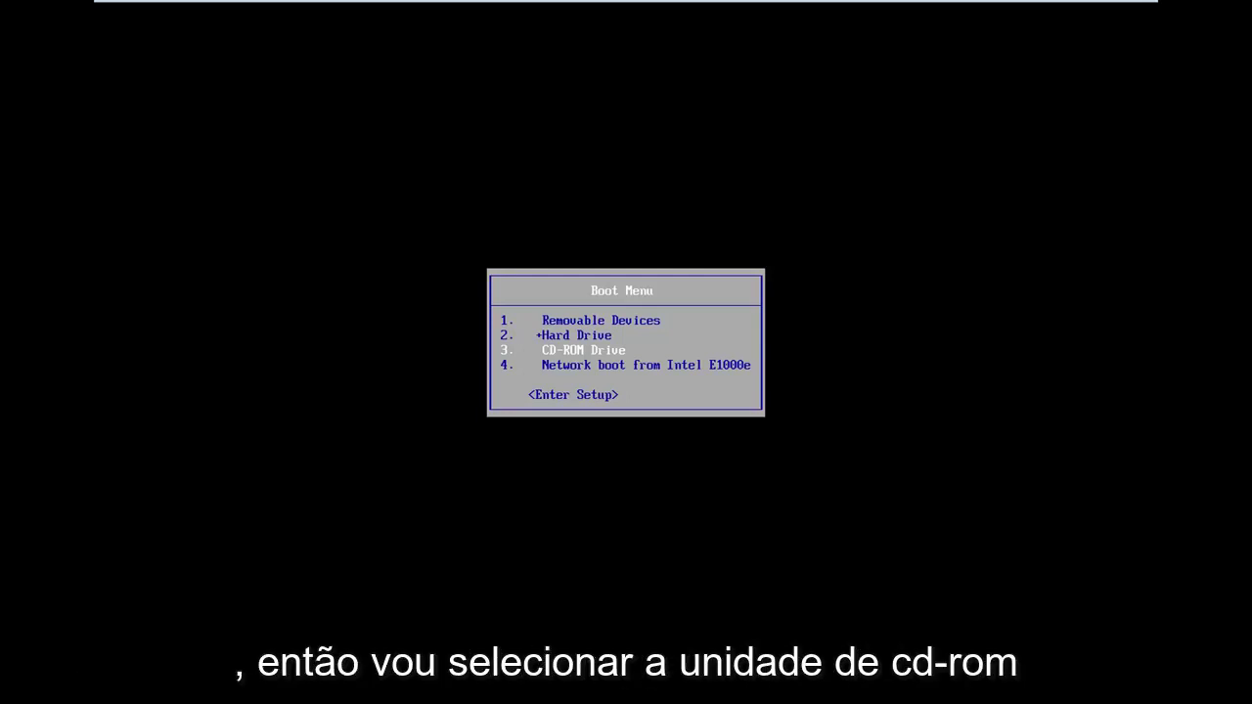
key("Return")
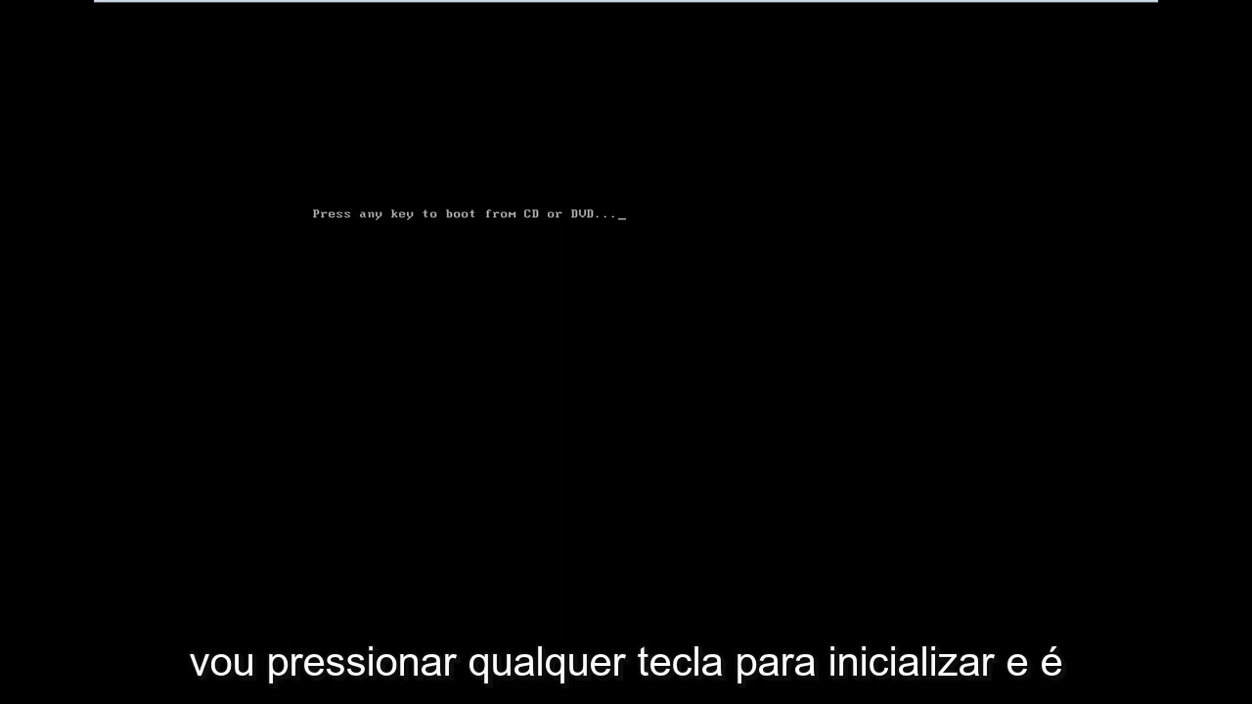
Boot from the DVD and accept English (United States) with the US keyboard in Windows Setup
key("Return")
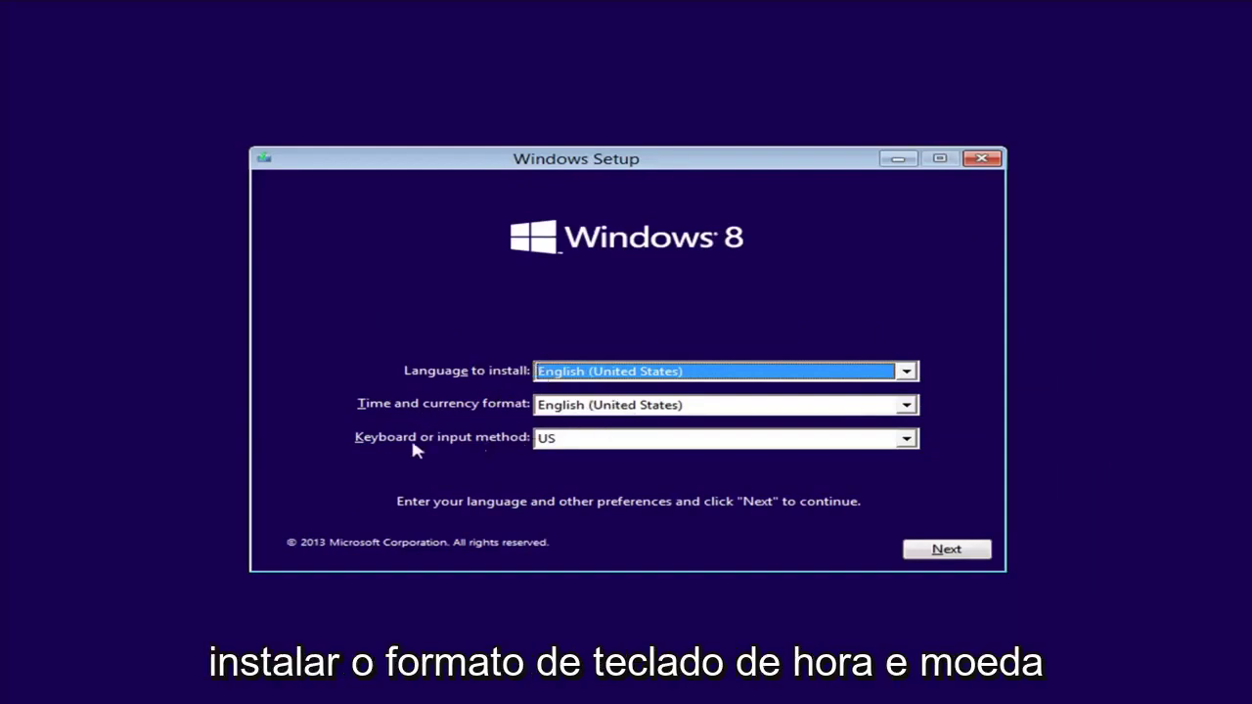
left_click(965, 558)
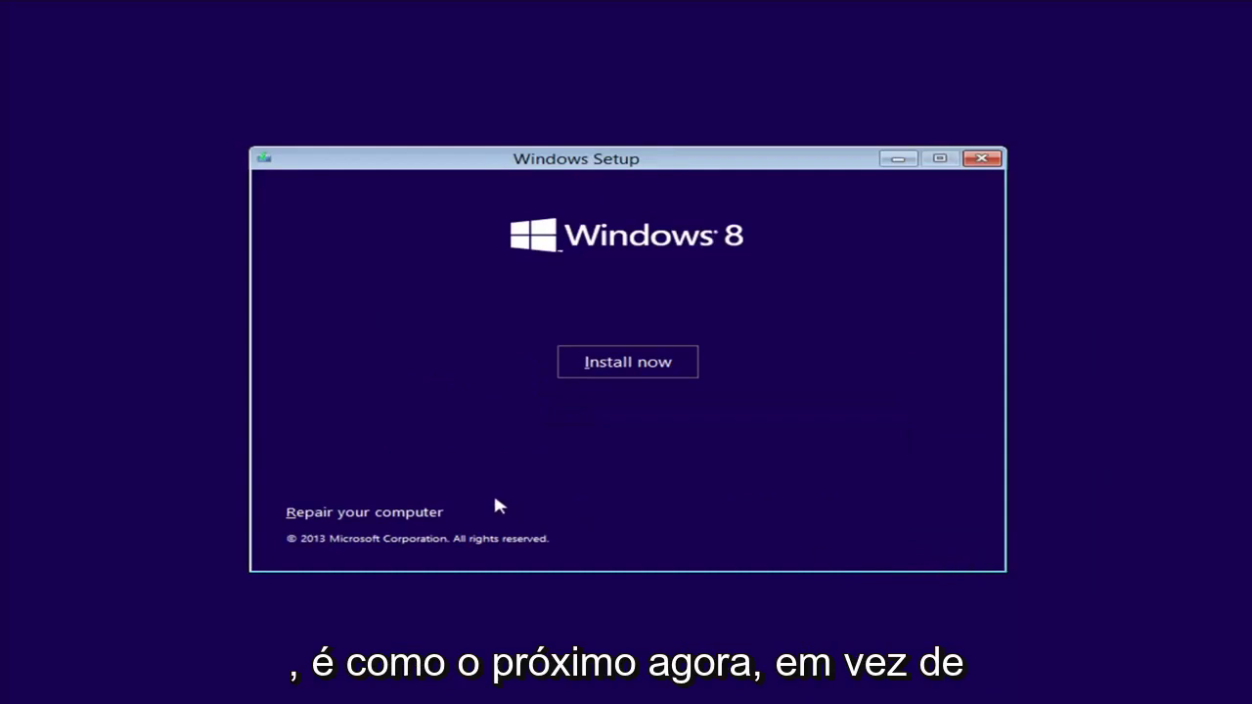
Choose 'Repair your computer' instead of installing Windows
left_click(334, 523)
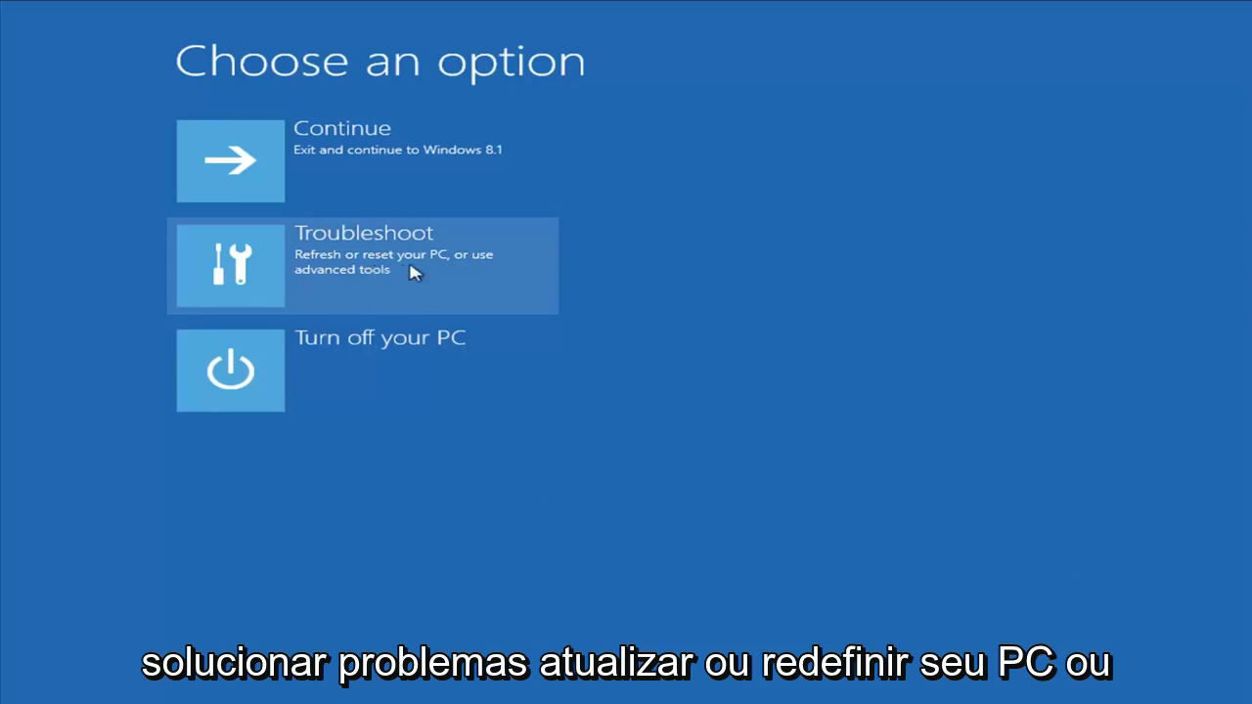
left_click(412, 278)
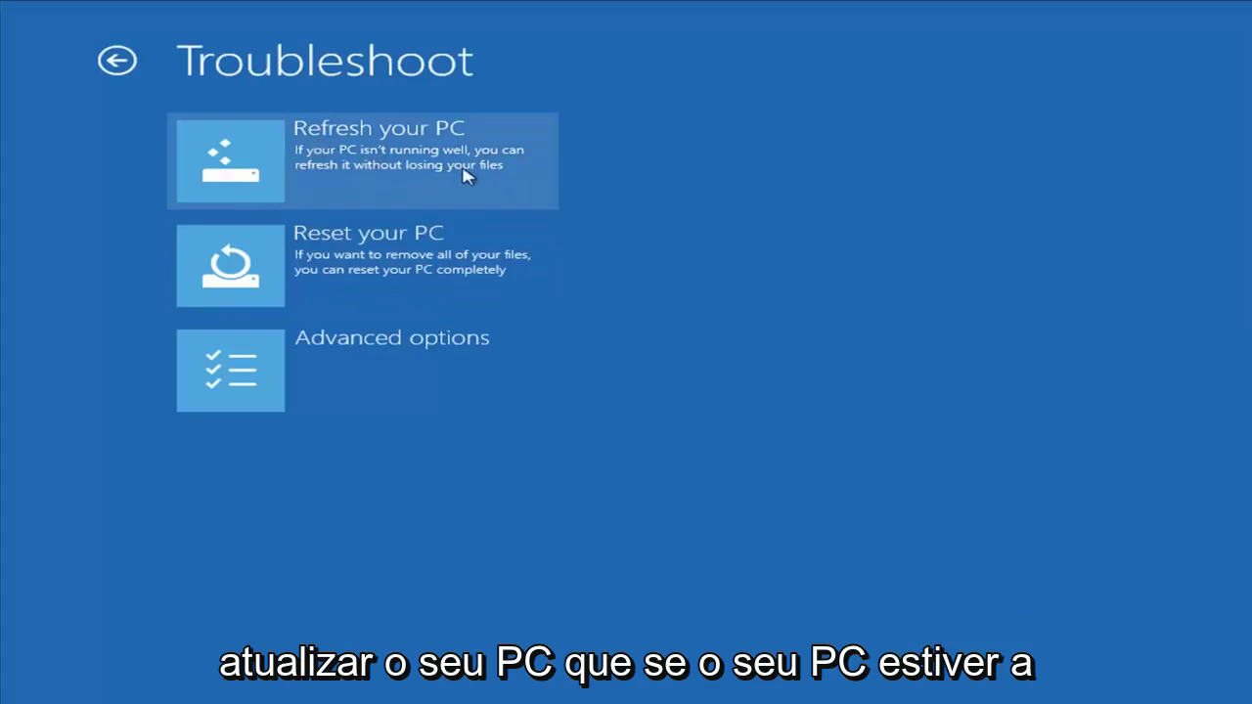
left_click(389, 178)
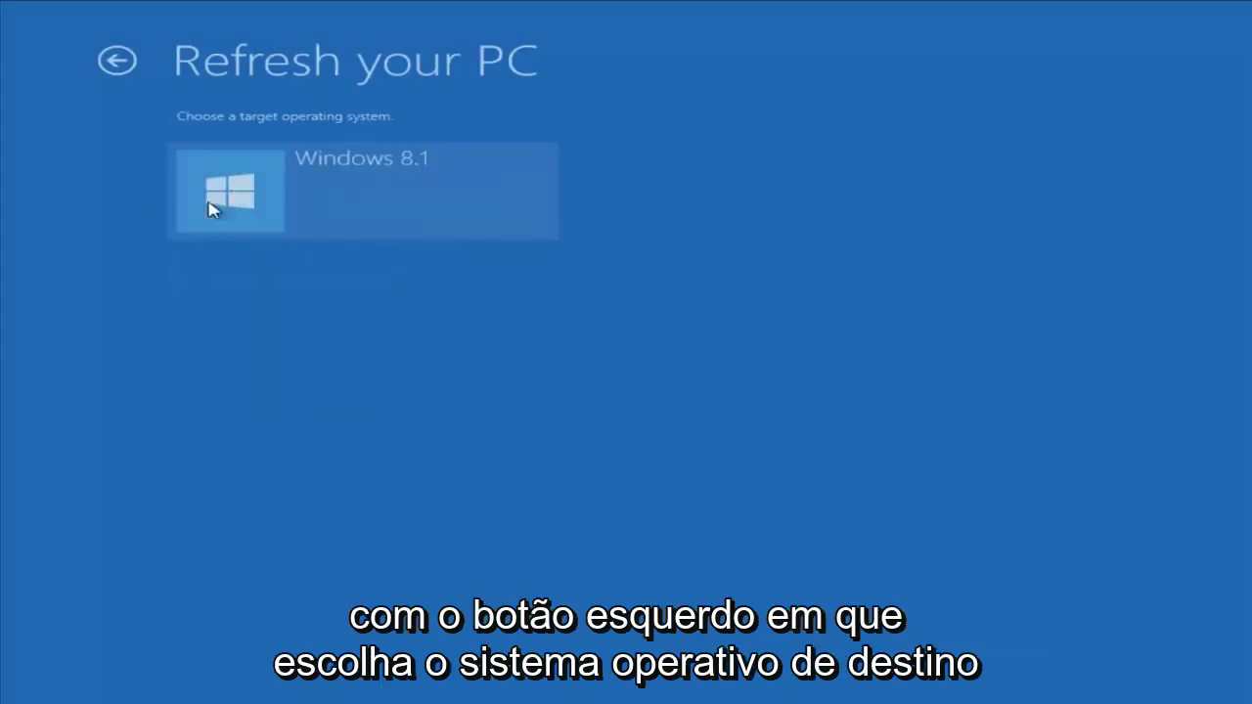
left_click(262, 231)
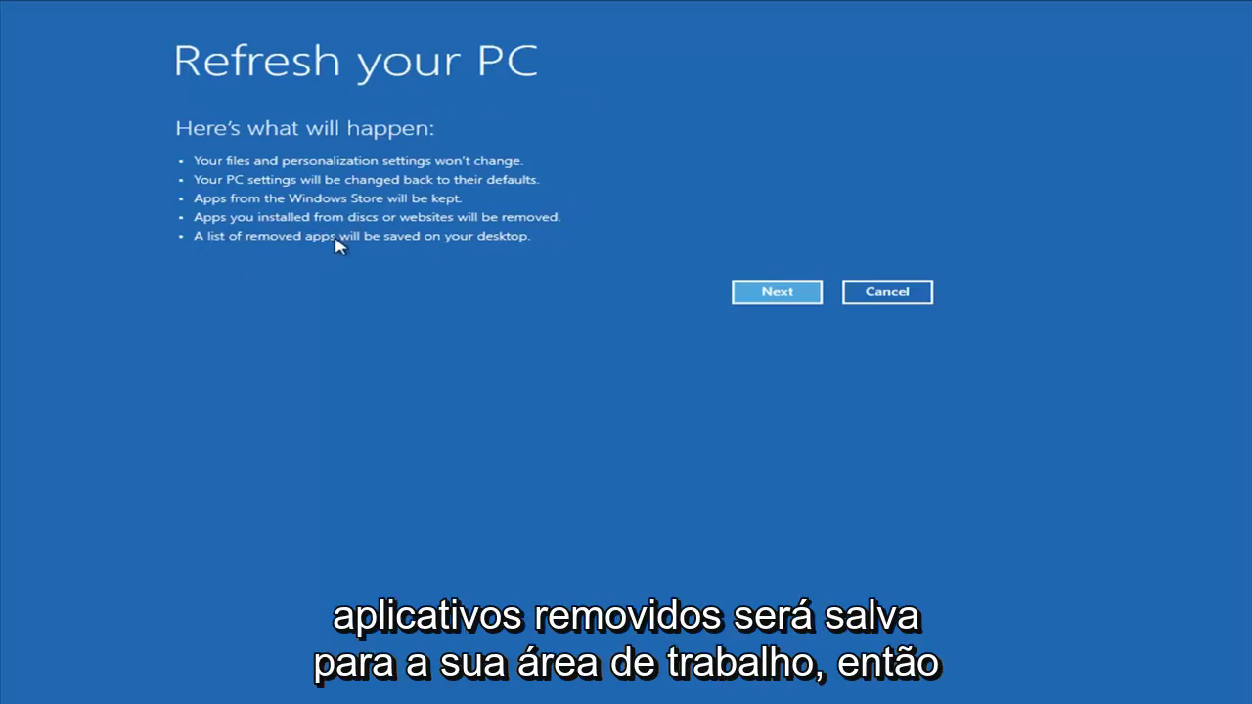
left_click(888, 295)
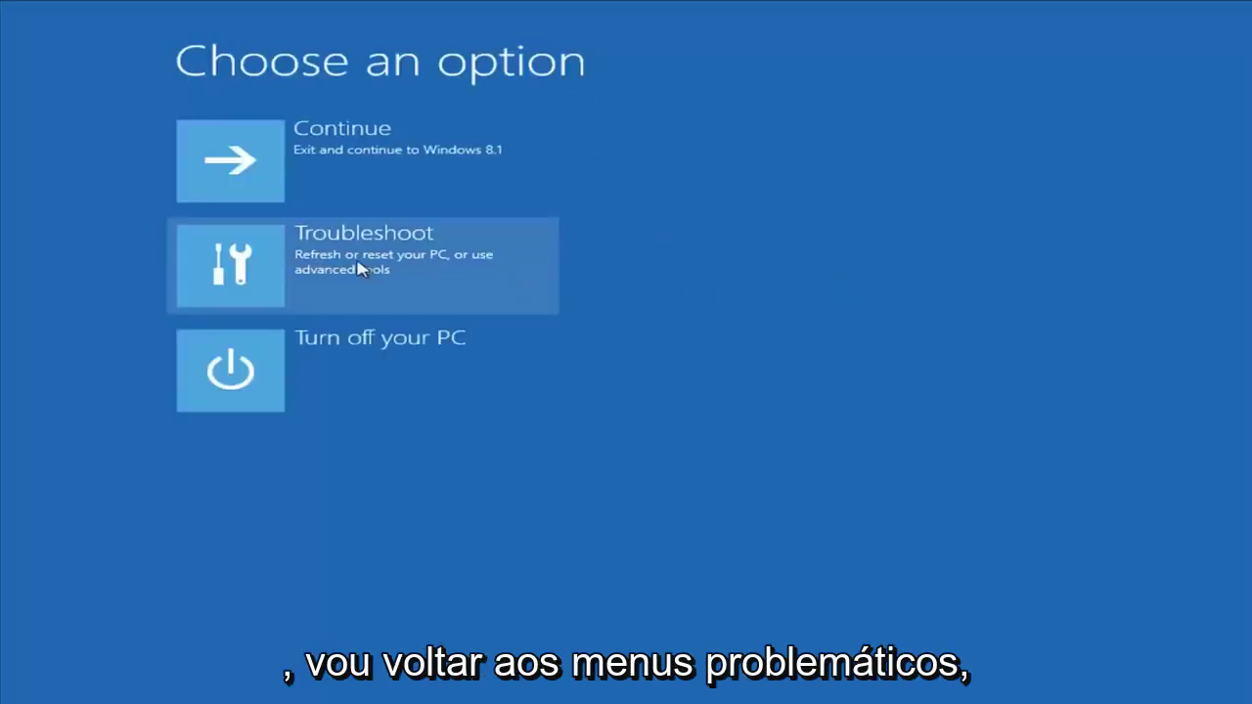
Go to Troubleshoot > Advanced options in the recovery environment
left_click(362, 265)
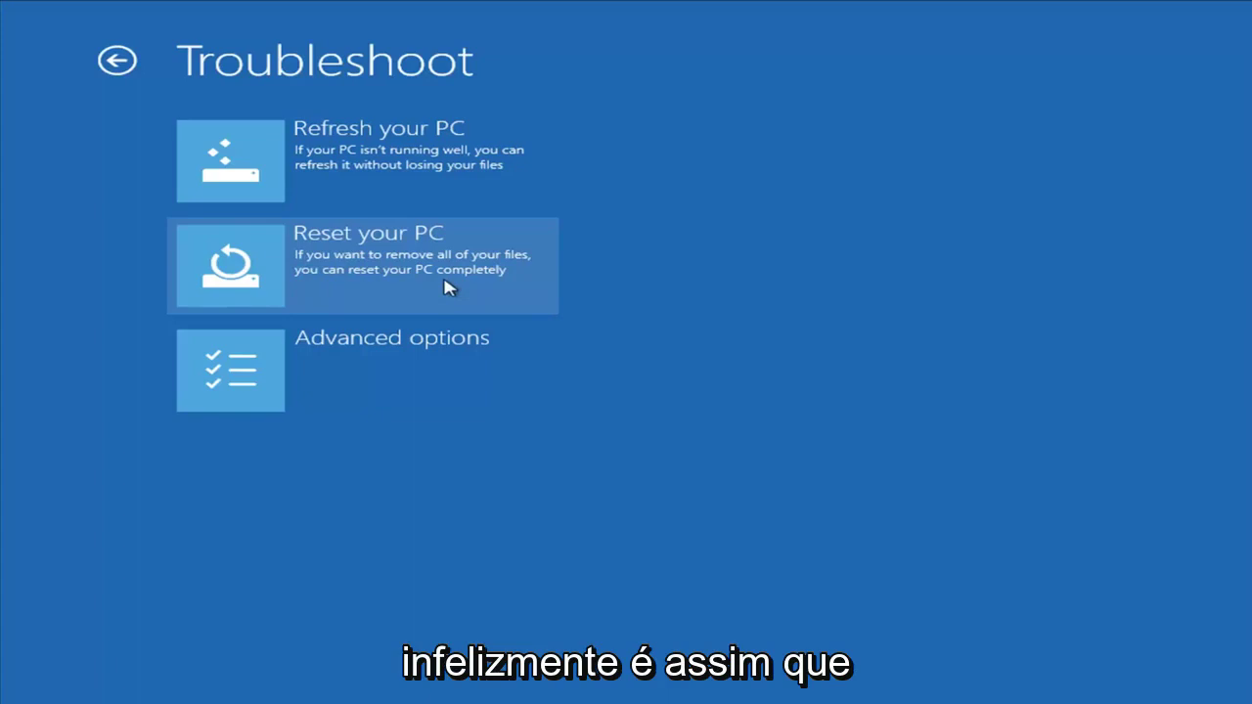
left_click(325, 380)
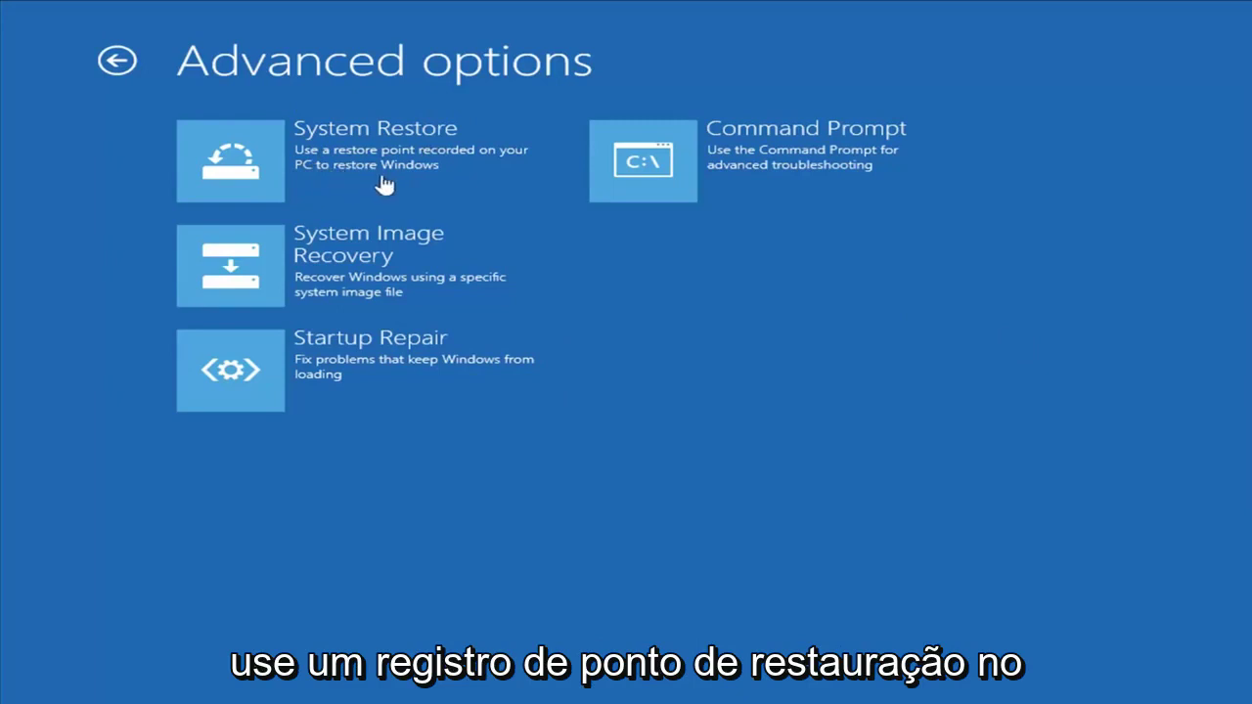
Preview the Installed VMware Tools restore point for Windows 8.1, then cancel System Restore
left_click(328, 176)
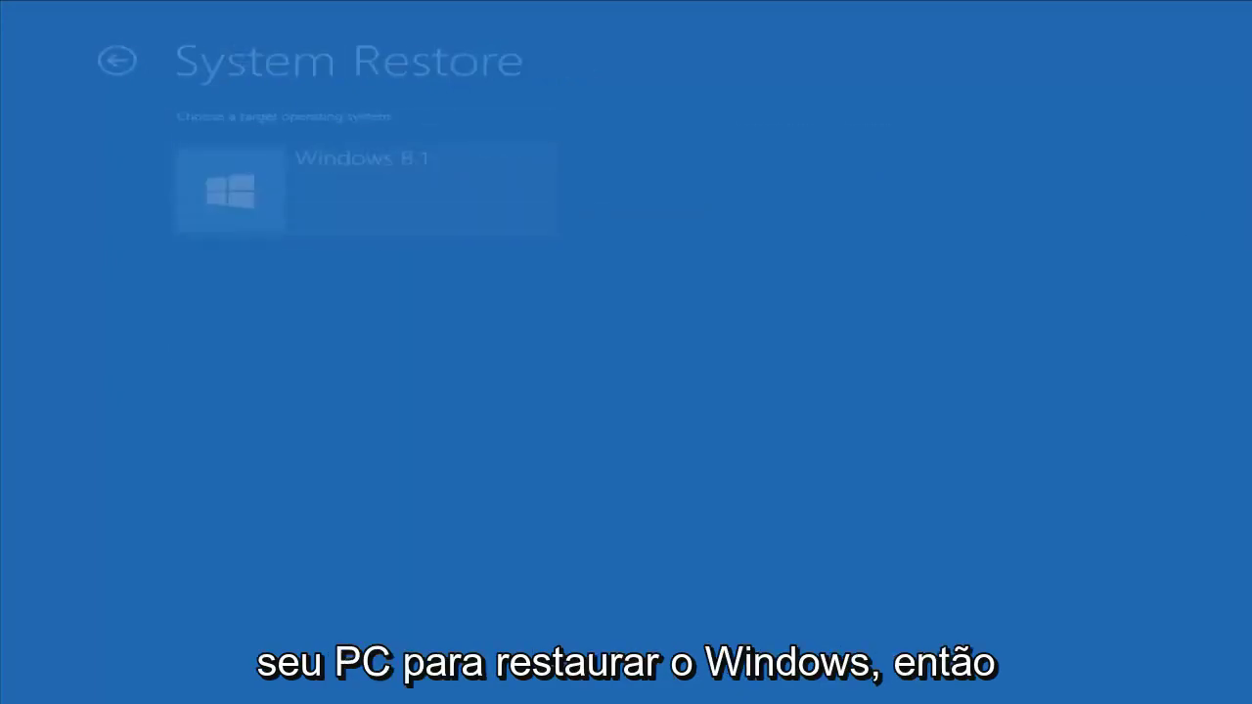
left_click(362, 186)
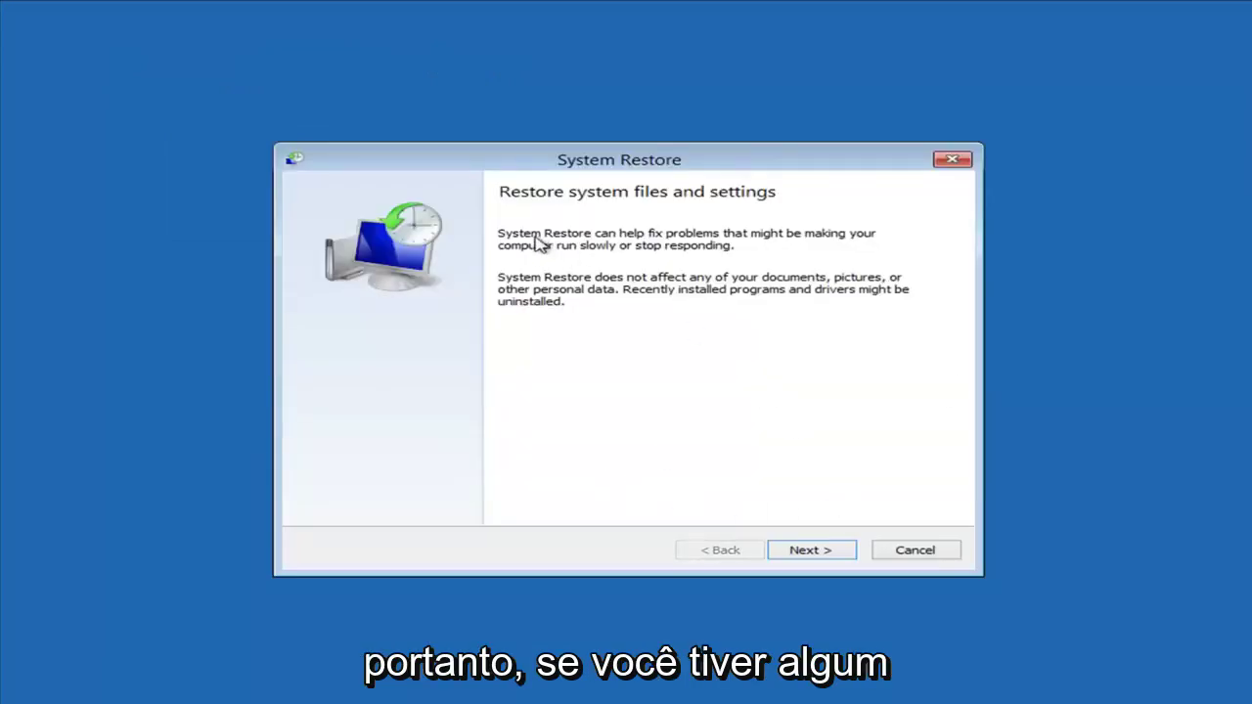
left_click(806, 551)
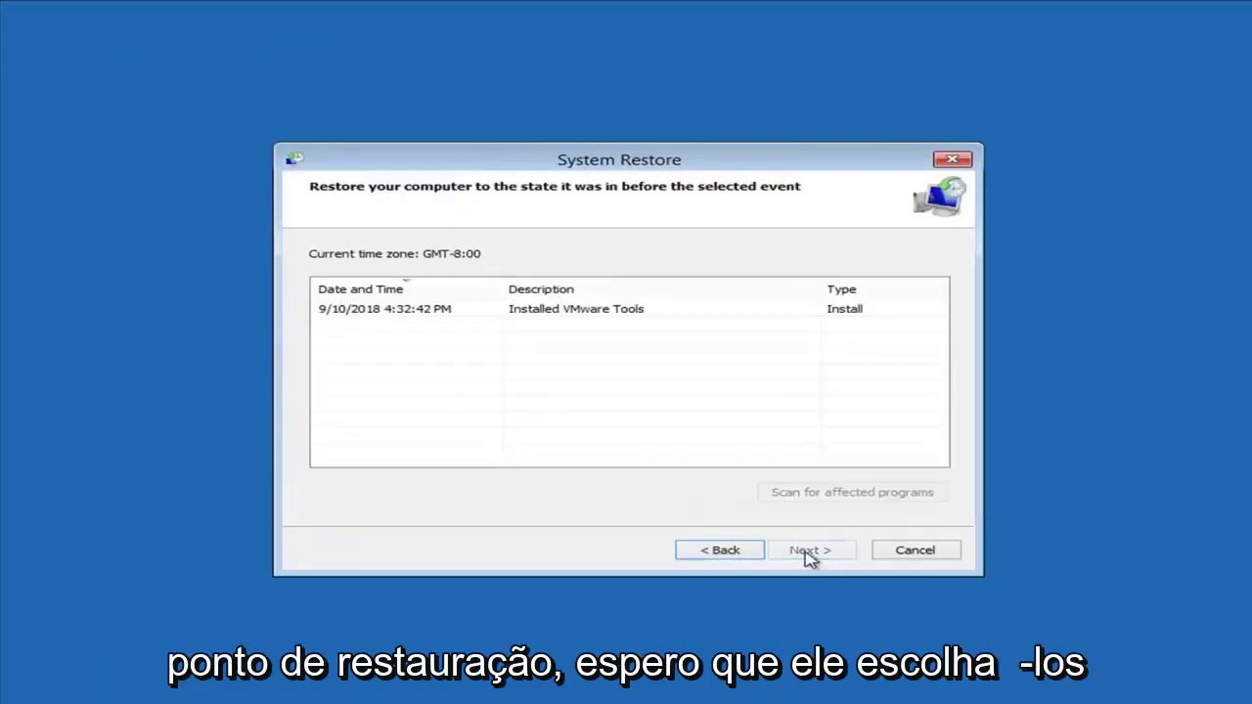
left_click(357, 311)
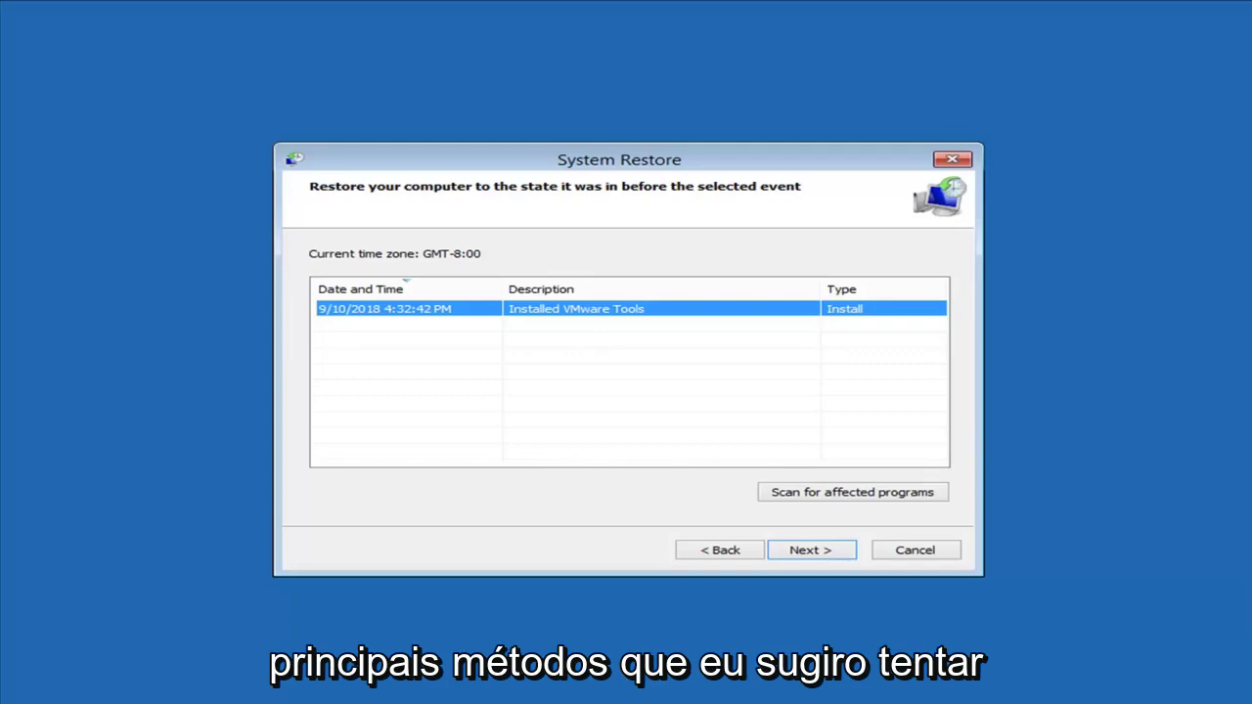
left_click(939, 551)
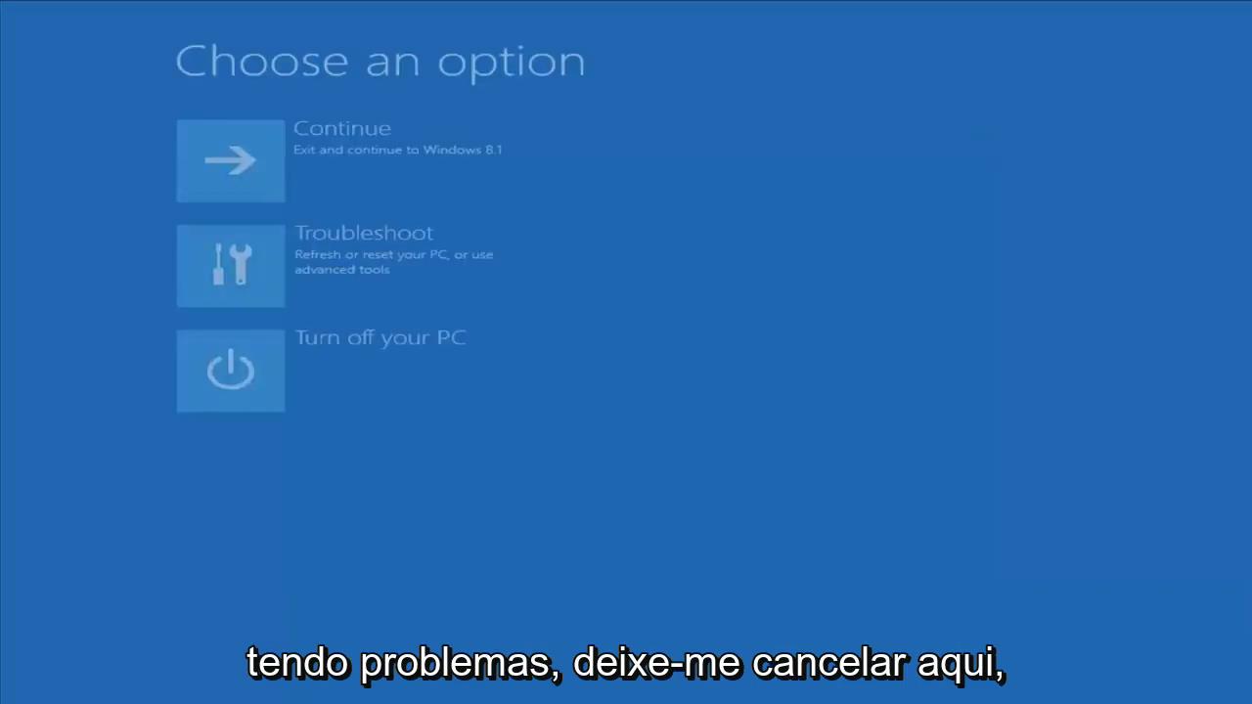
left_click(356, 238)
left_click(322, 392)
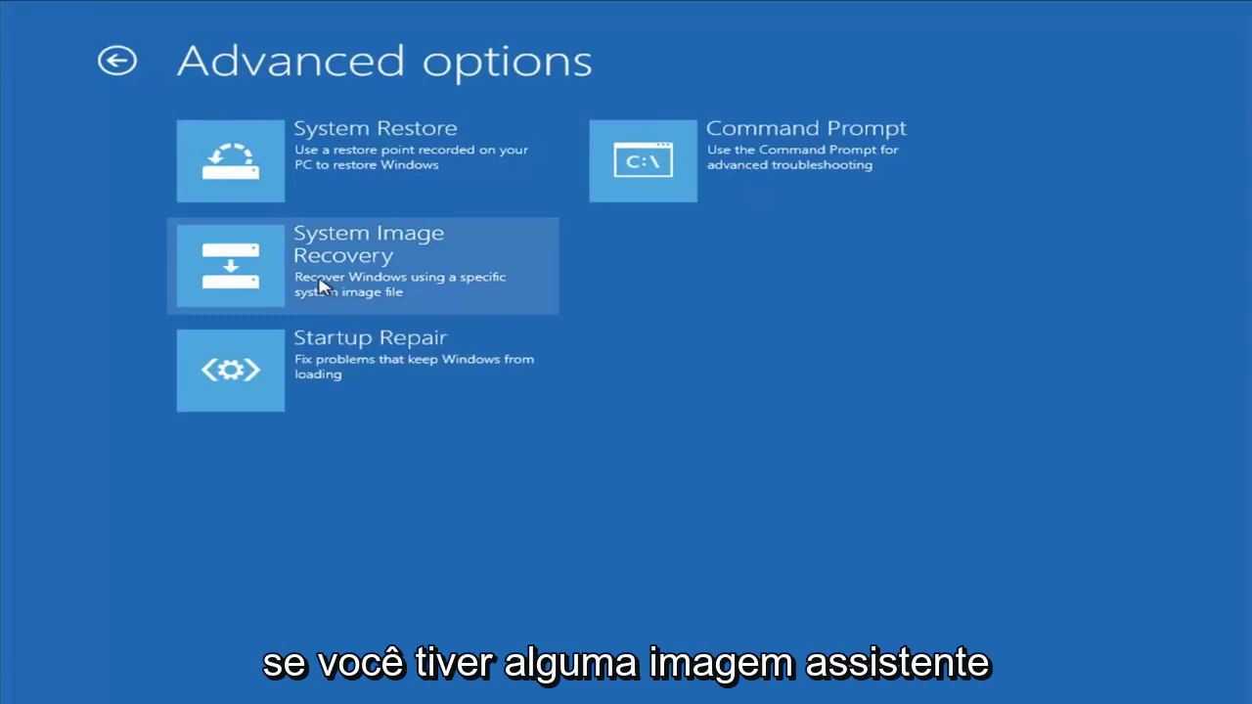
left_click(411, 271)
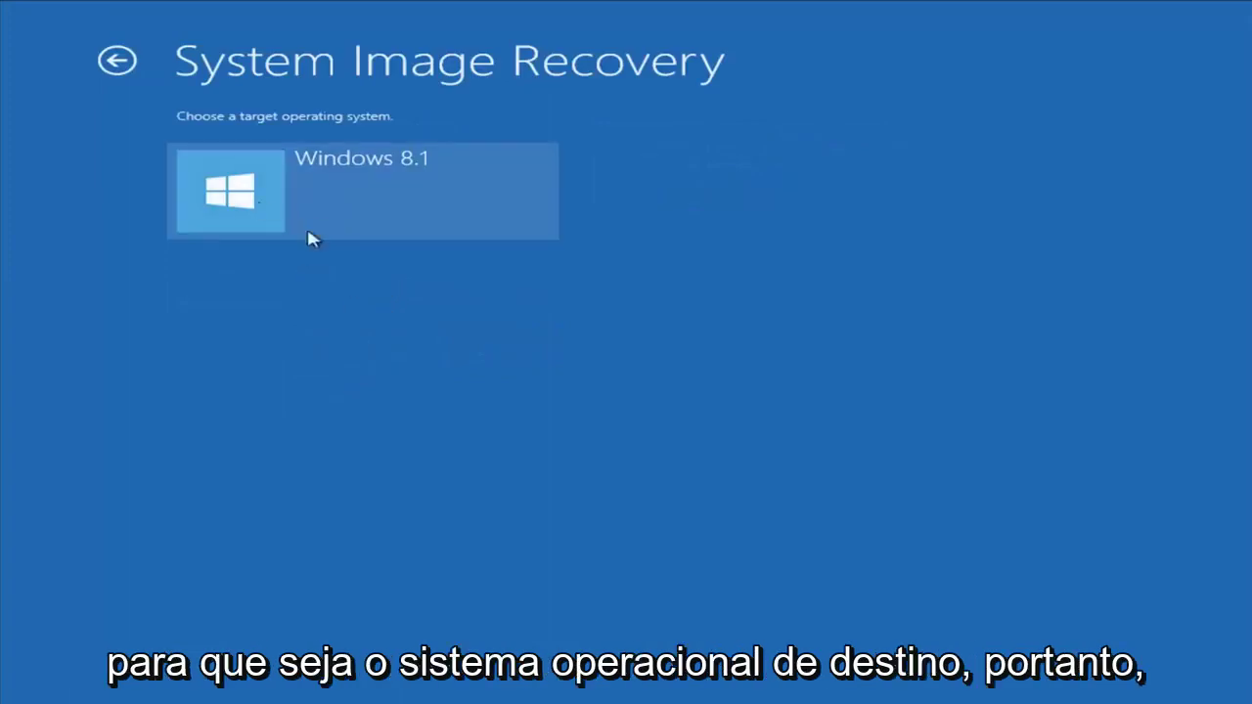
left_click(332, 225)
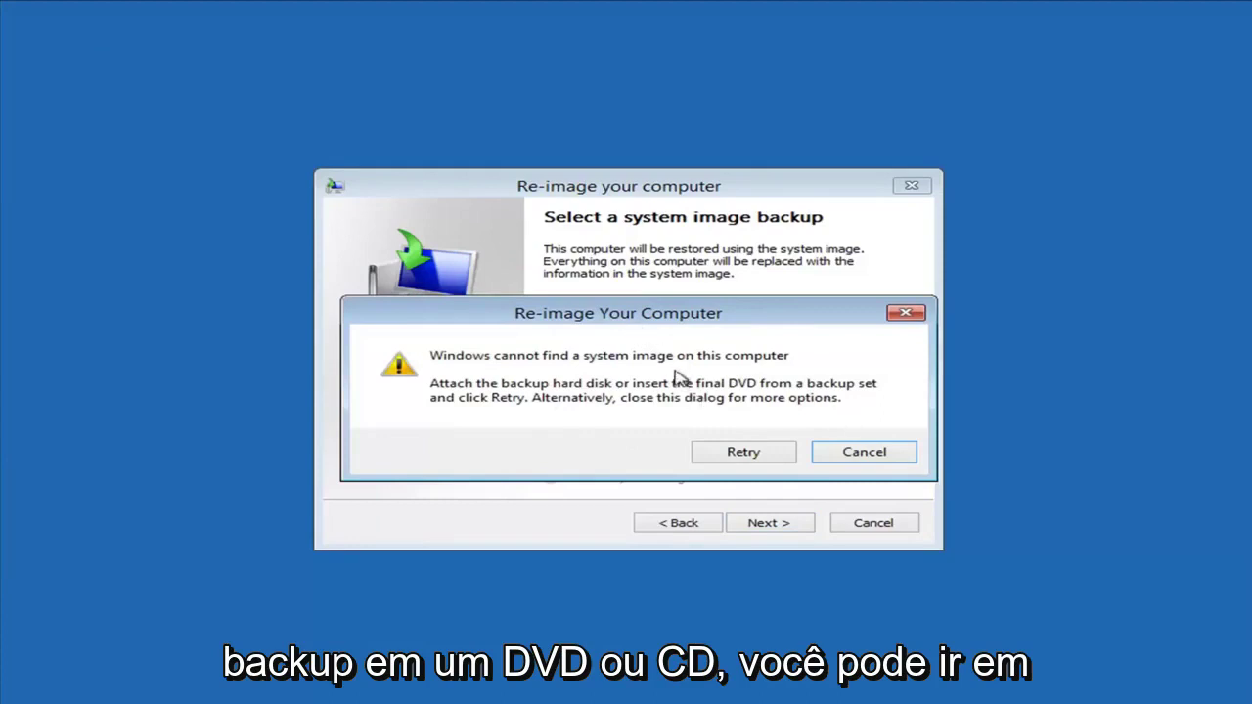
left_click(900, 458)
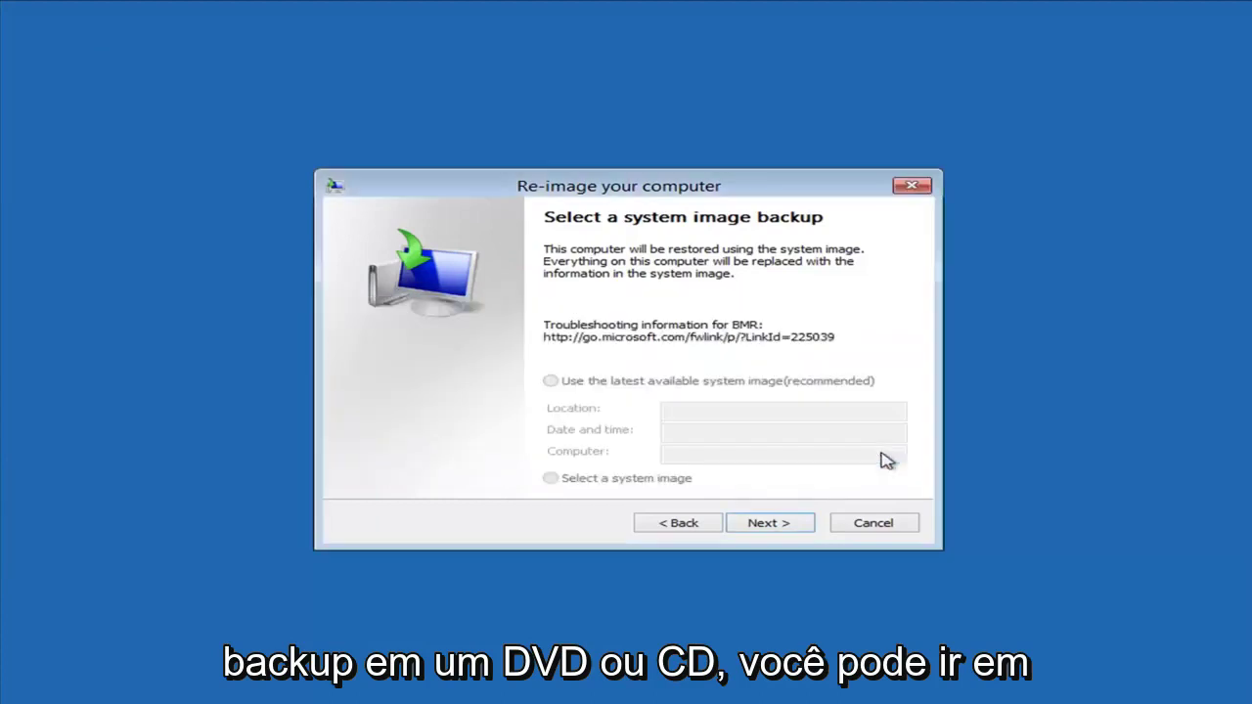
left_click(873, 525)
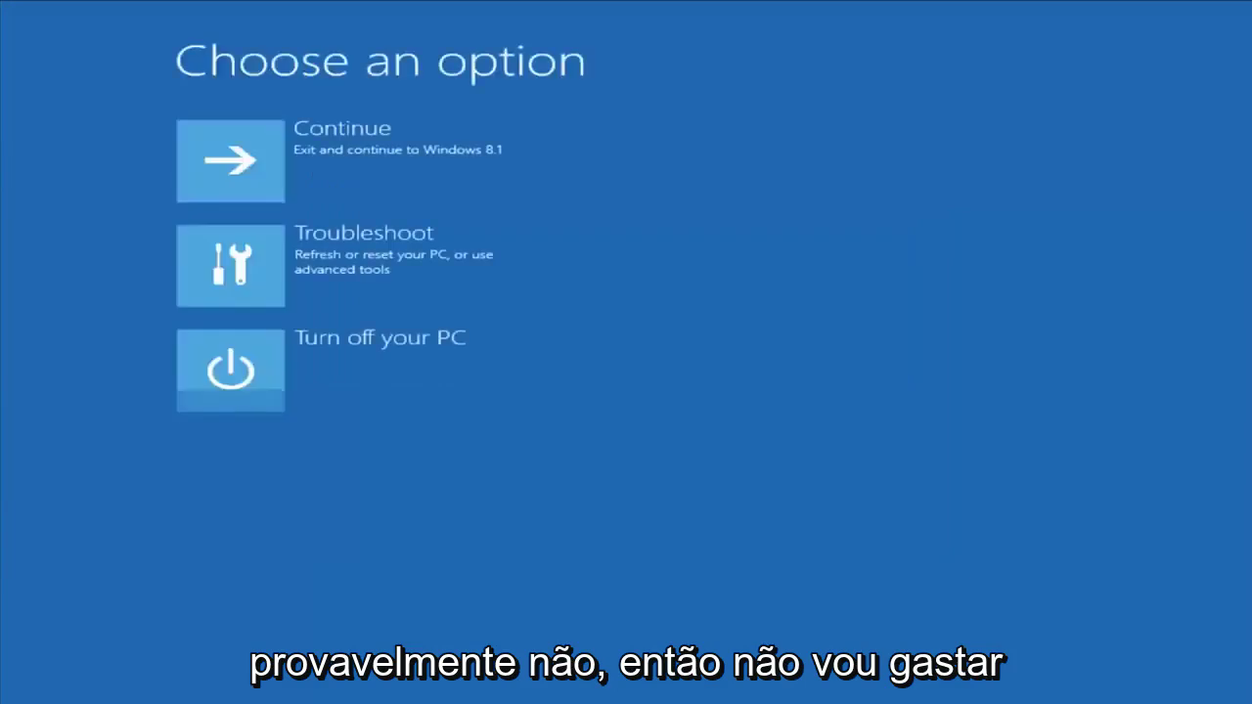
left_click(283, 264)
Launch System Restore from Advanced options to reach the Windows 8.1 target choice
left_click(323, 377)
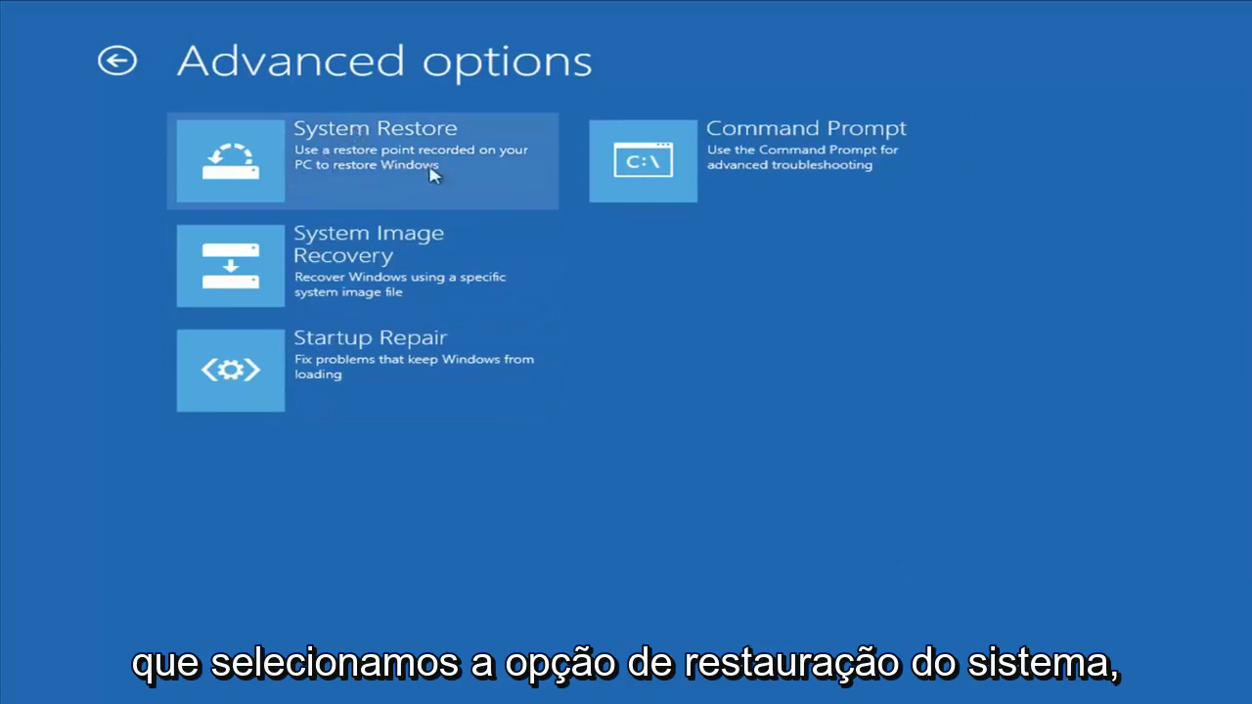
left_click(299, 165)
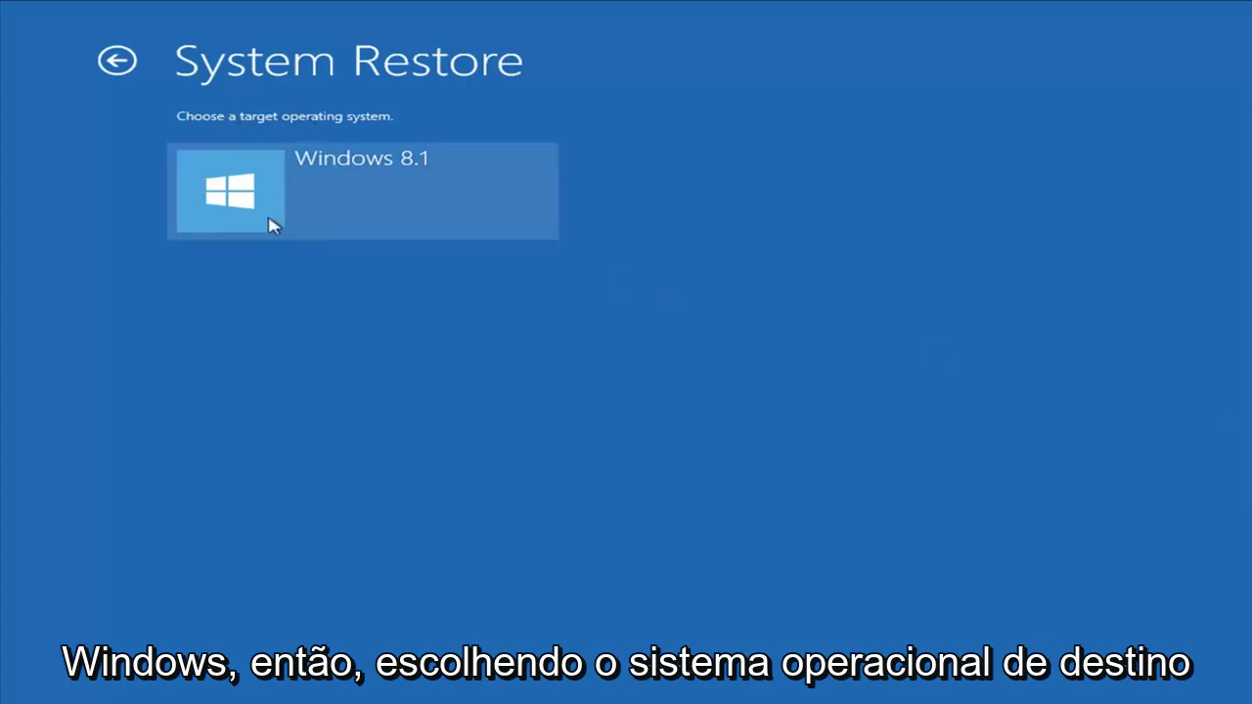
Restore Windows 8.1 to the 9/10/2018 4:32:42 PM Installed VMware Tools point and confirm
left_click(411, 192)
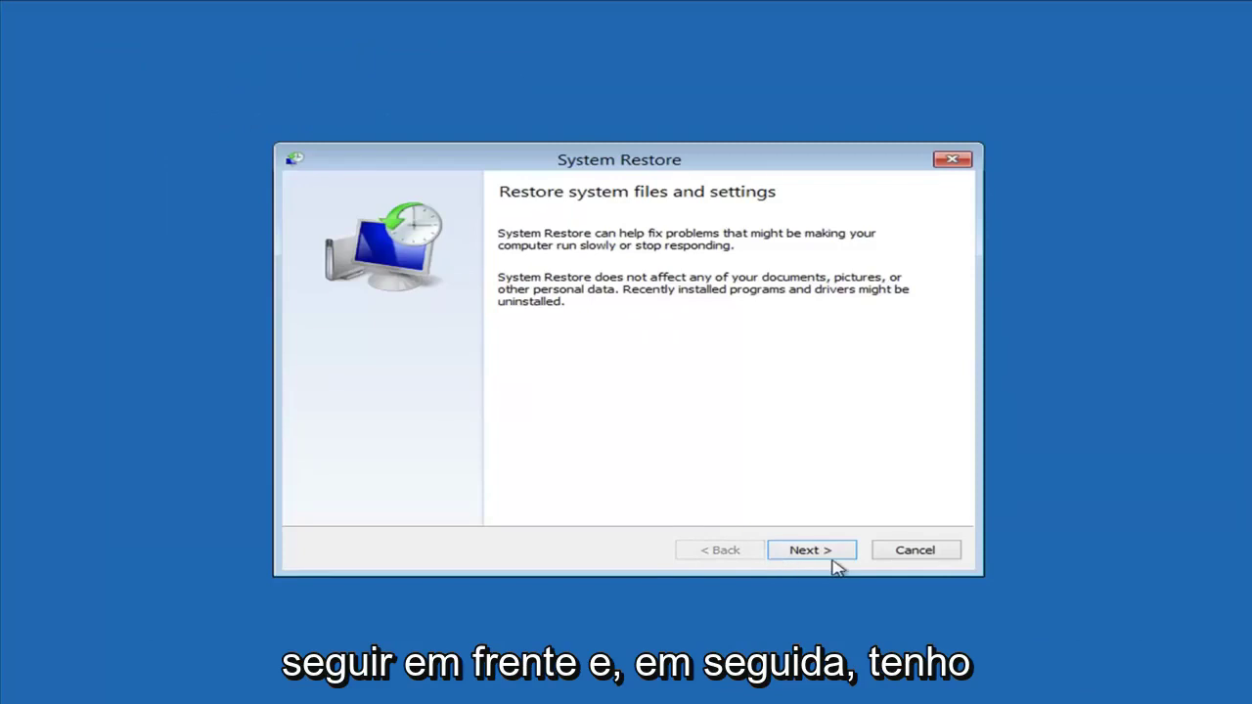
left_click(834, 558)
left_click(368, 311)
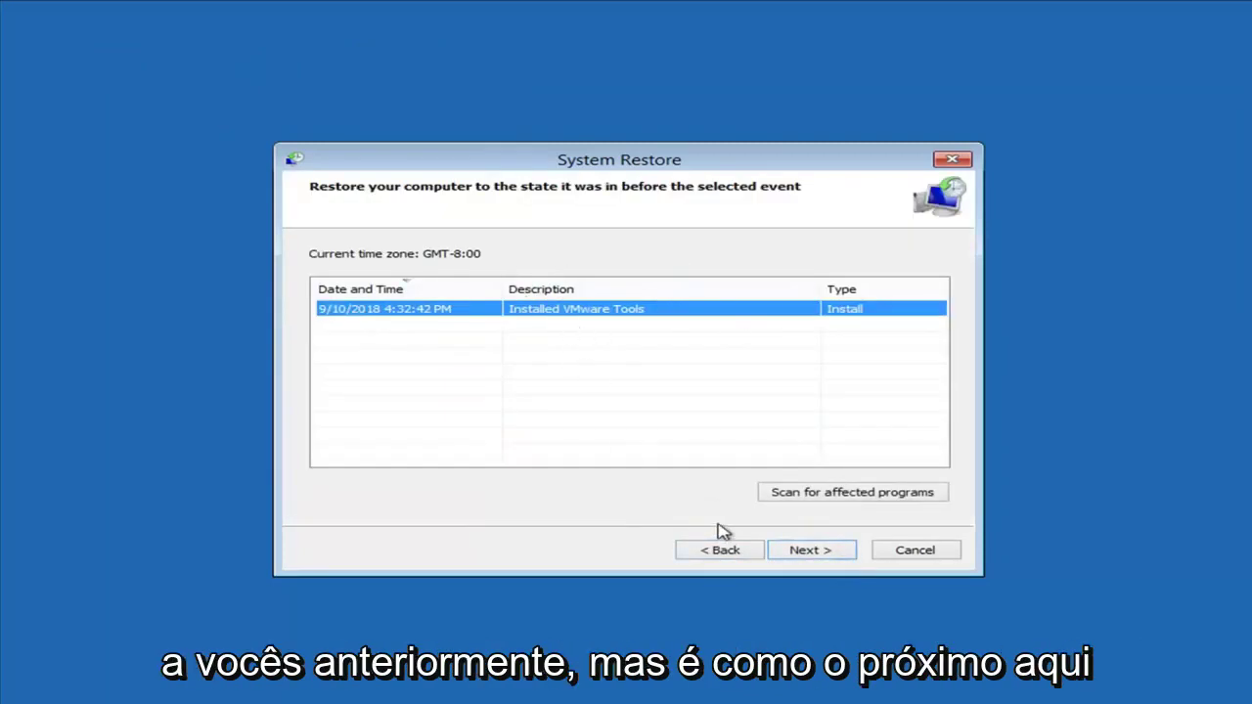
left_click(818, 559)
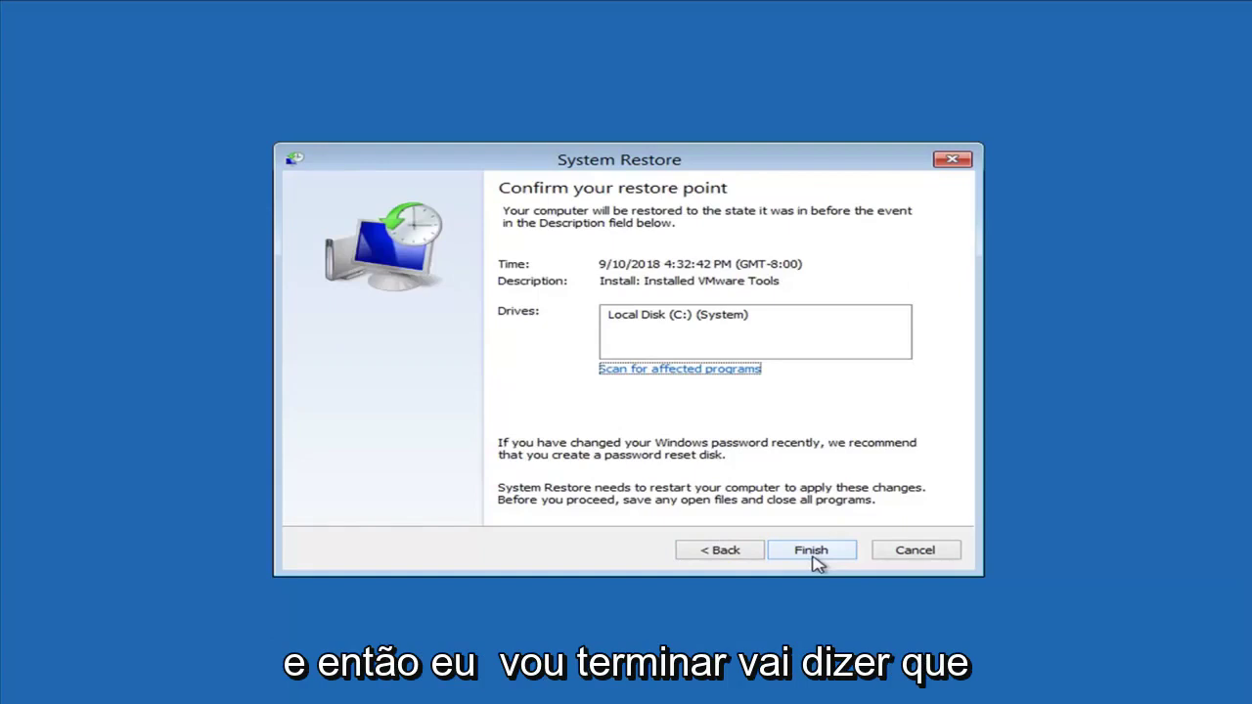
left_click(812, 554)
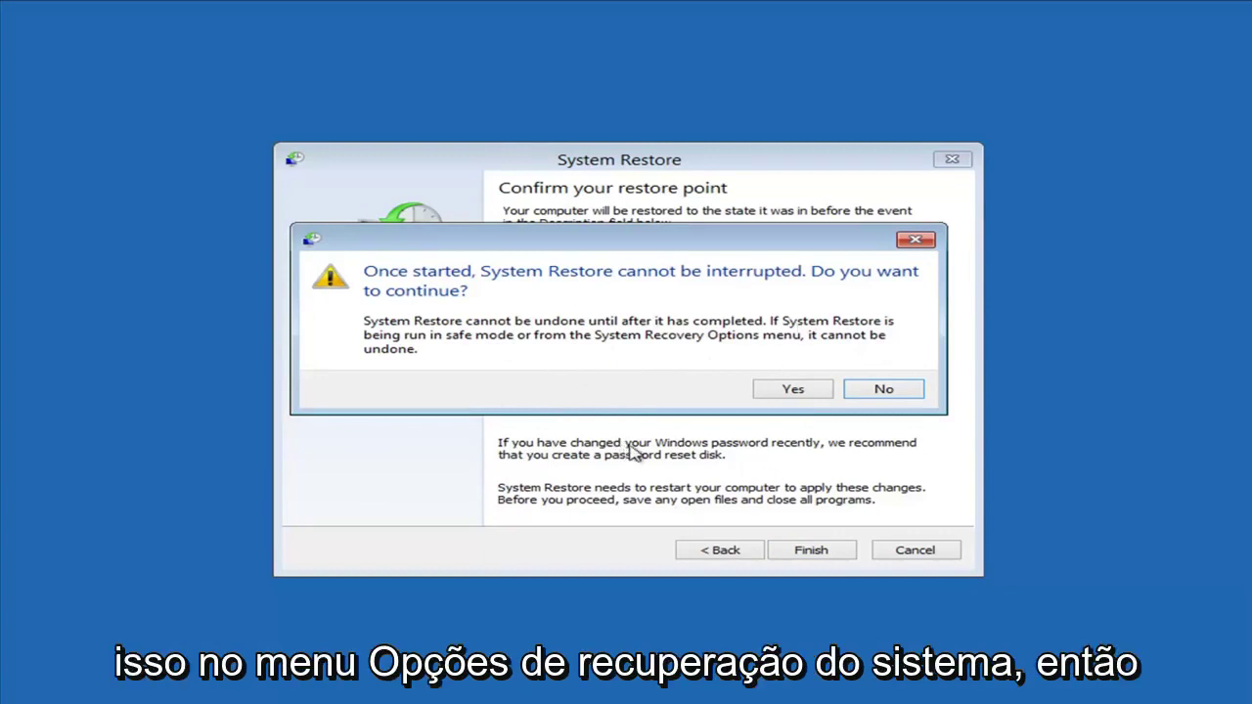
left_click(791, 390)
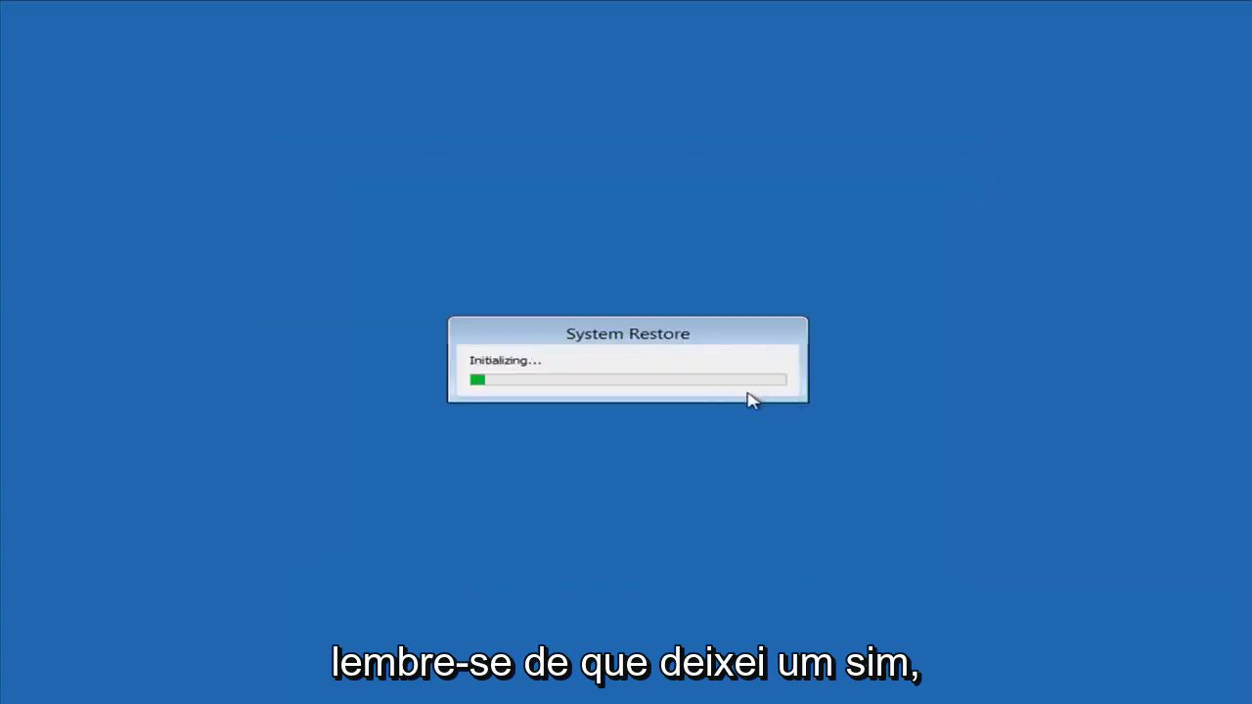